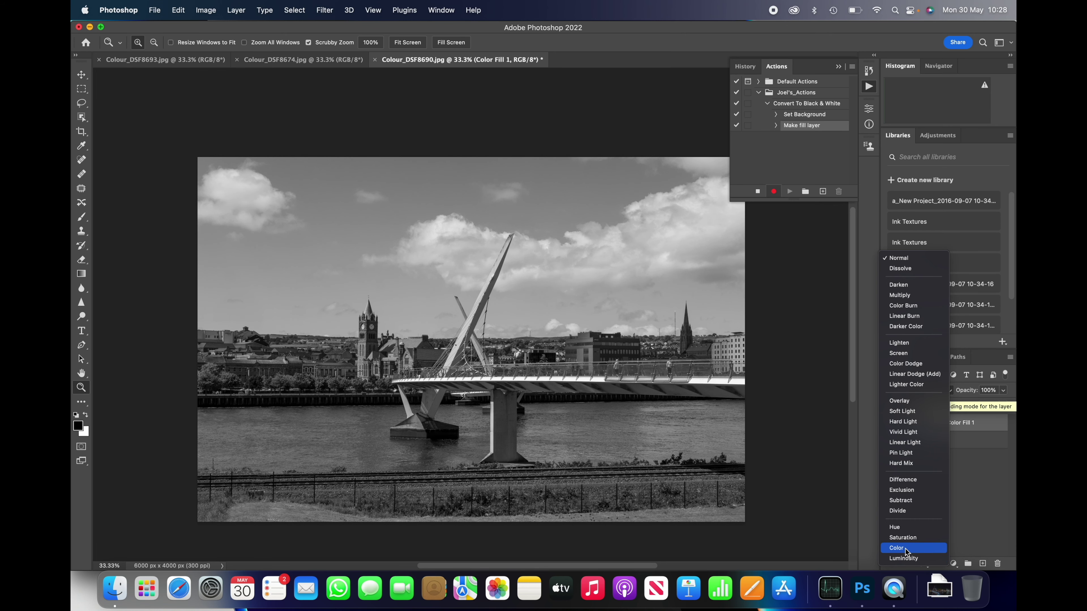
# Step: Set the solid fill layer's blending mode to Color and rename the layer "Convert To Black & White"
pyautogui.click(906, 548)
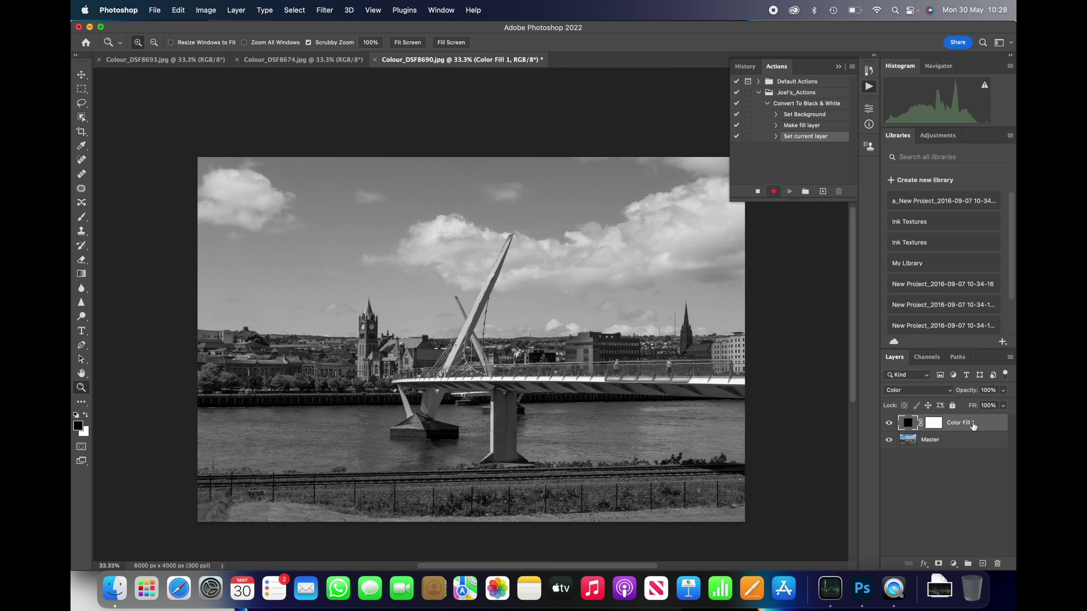
pyautogui.doubleClick(972, 423)
pyautogui.press('BackSpace')
pyautogui.write('C')
pyautogui.write('onvert')
pyautogui.write(' To B')
pyautogui.write('lack')
pyautogui.write(' & Whi')
pyautogui.write('te')
pyautogui.press('Return')
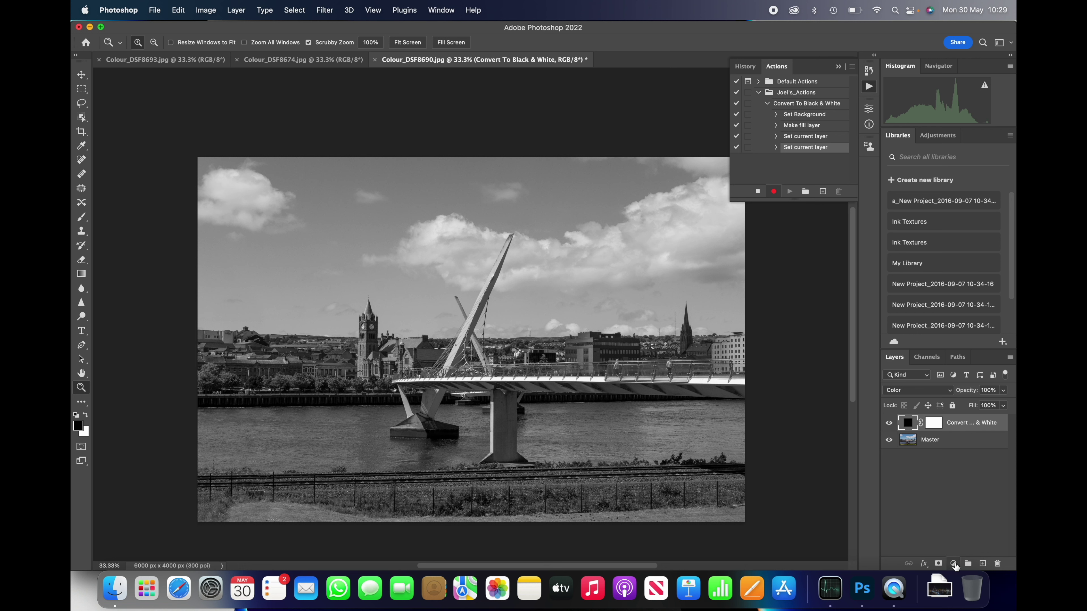
# Step: Add a Levels adjustment layer above the fill with the midtone input at 0.87 and the white input at 234
pyautogui.click(954, 565)
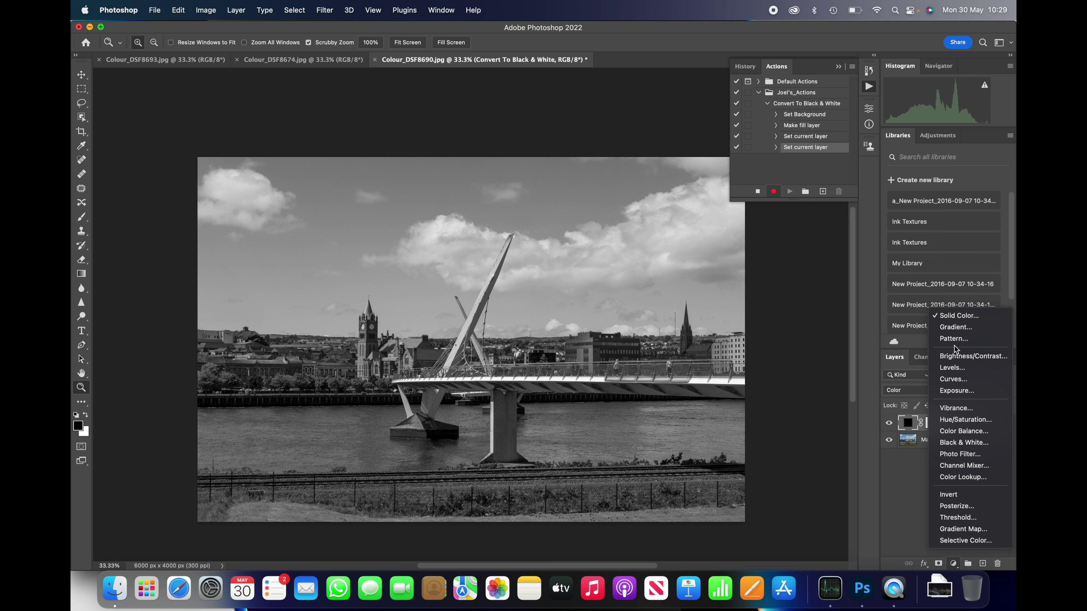
pyautogui.click(956, 370)
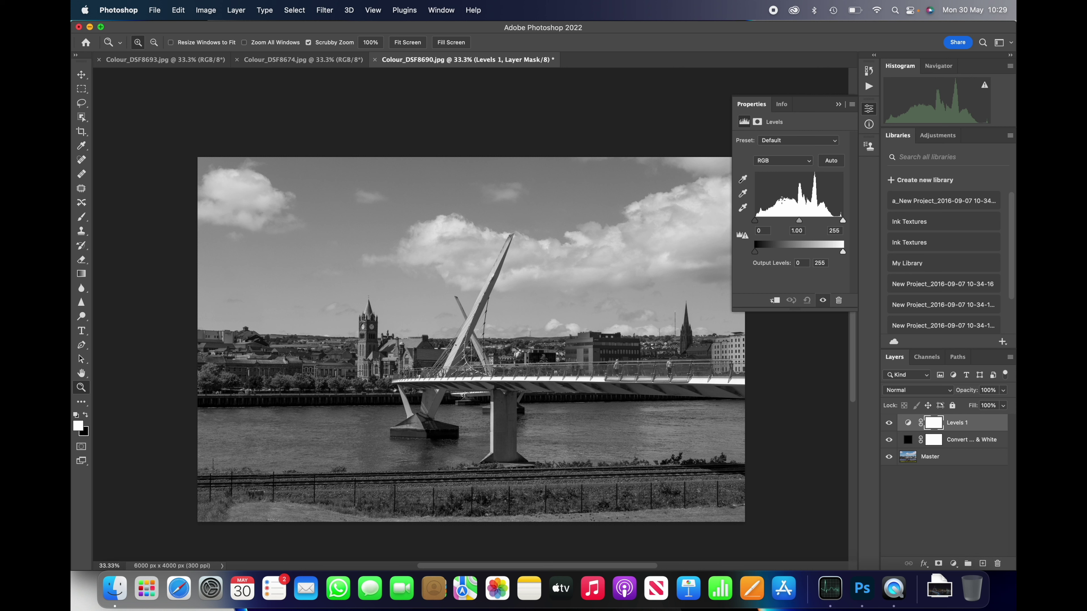
pyautogui.click(744, 237)
pyautogui.moveTo(843, 222); pyautogui.dragTo(800, 223)
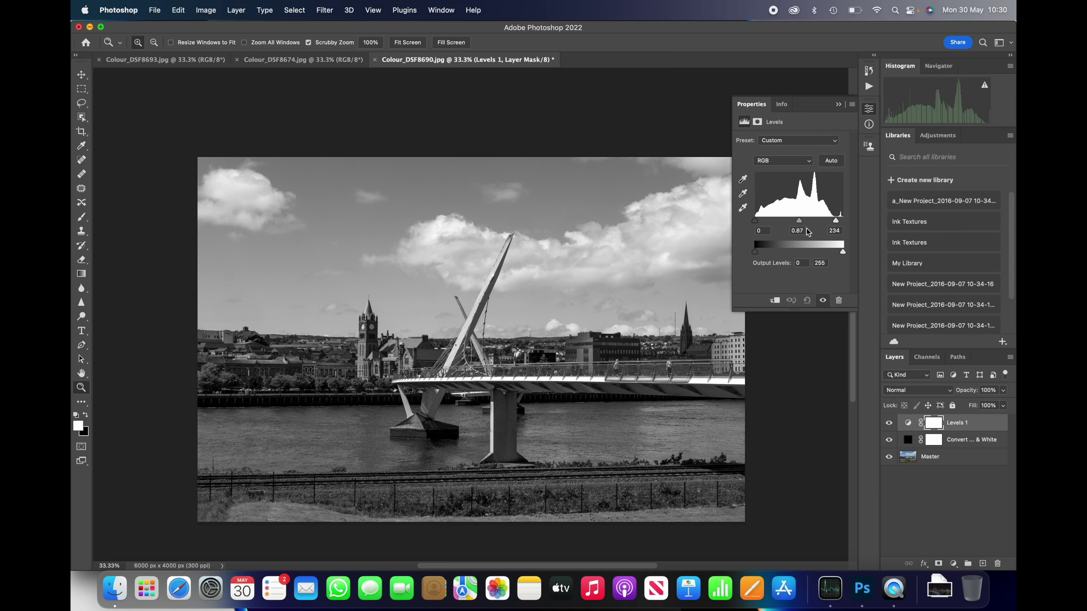
# Step: Bring the recorded actions back into view and stop recording the Convert To Black & White action
pyautogui.click(443, 11)
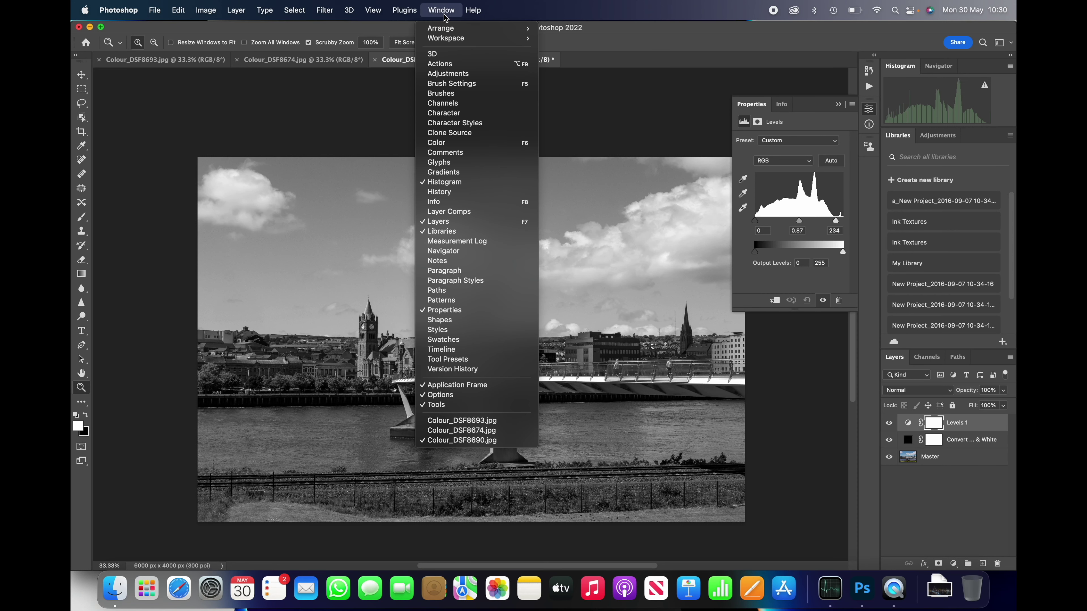
pyautogui.click(454, 64)
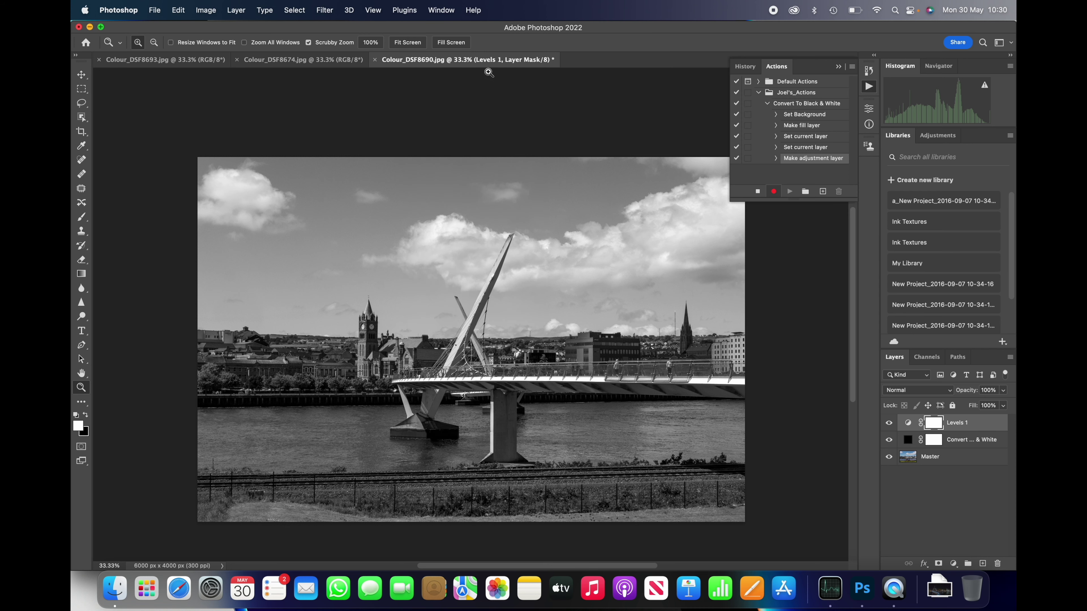
pyautogui.click(759, 193)
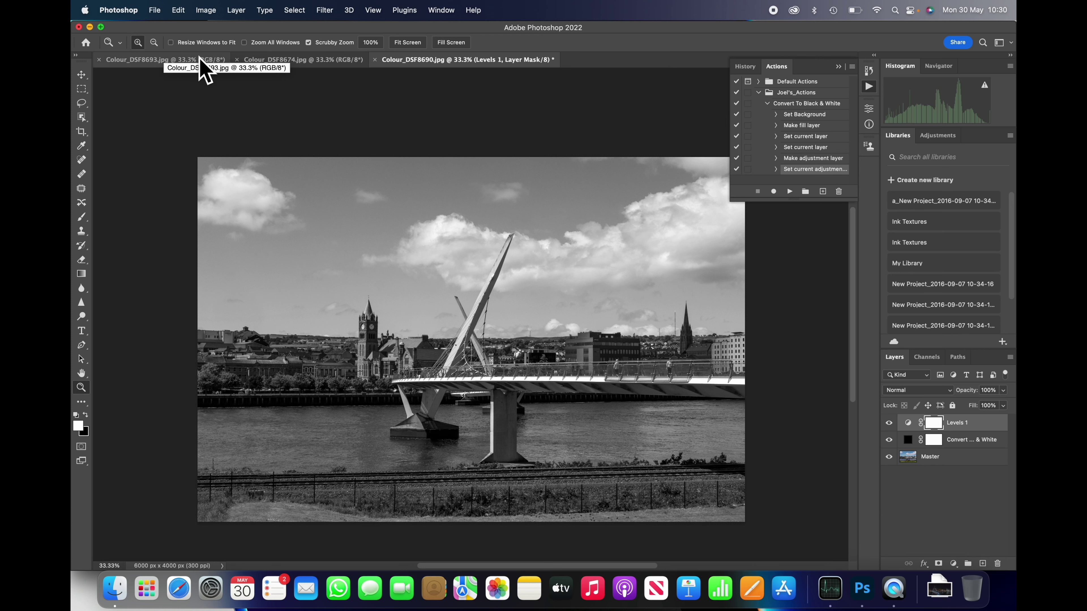
# Step: Run the Convert To Black & White action on the image Colour_DSF8693.jpg
pyautogui.click(151, 61)
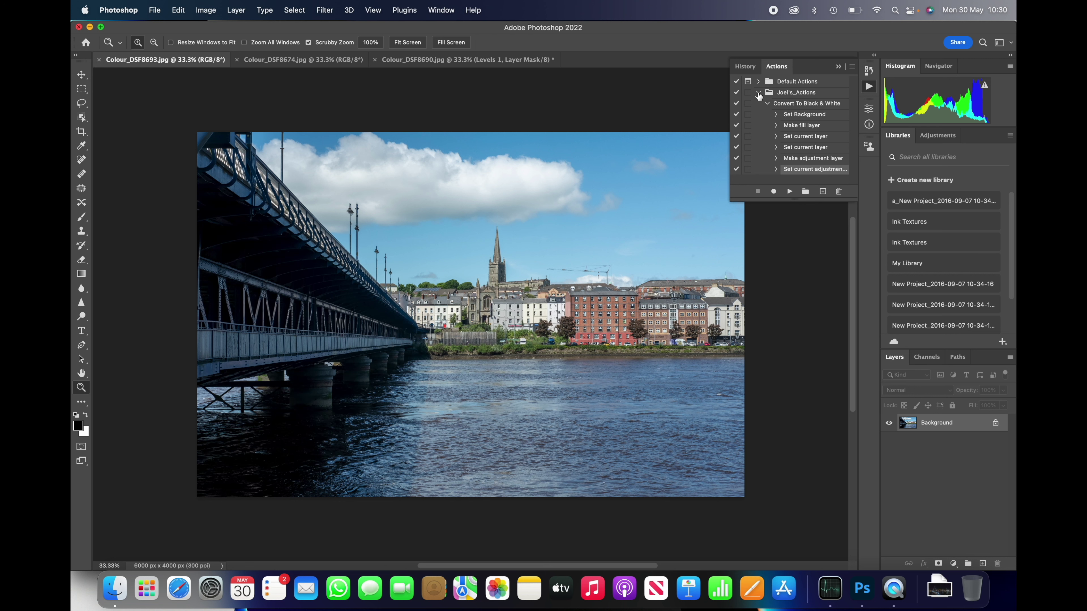
pyautogui.click(785, 105)
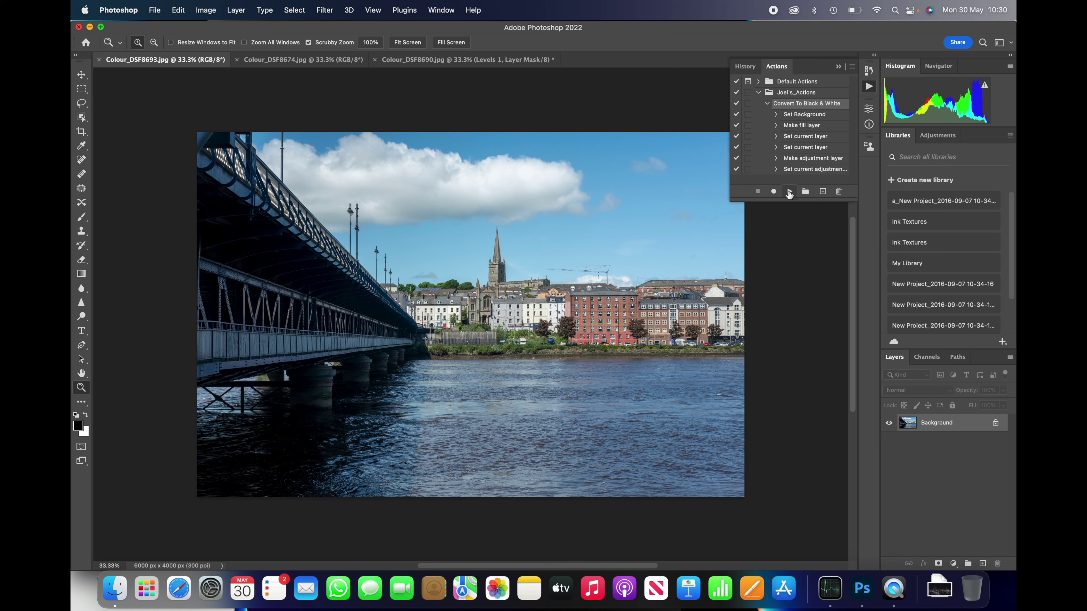
pyautogui.click(790, 193)
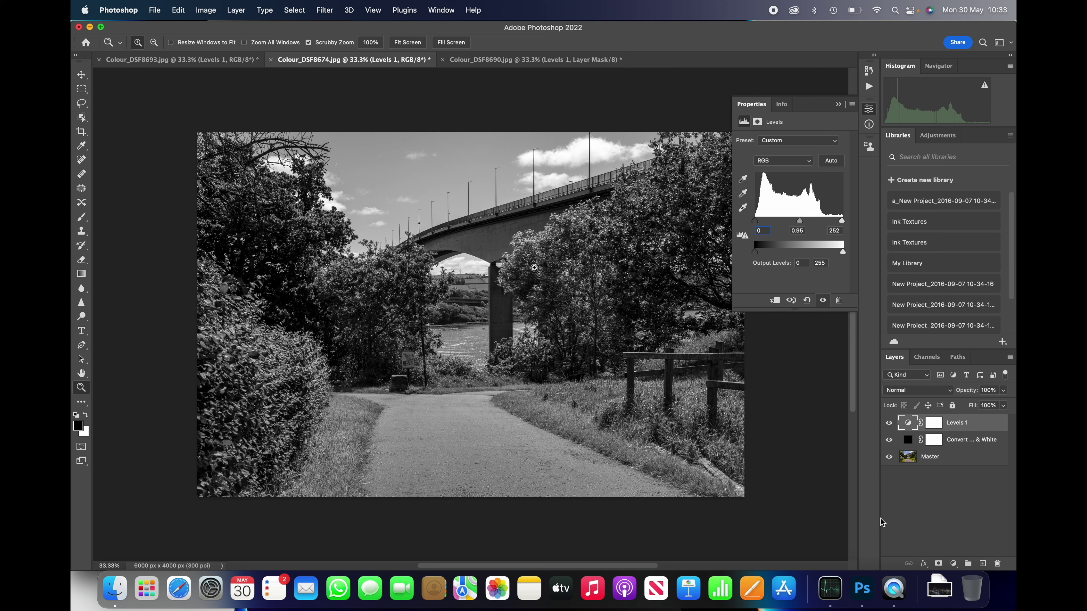
# Step: Compare Colour_DSF8693.jpg before and after conversion by hiding and reshowing its Levels 1 and Convert To Black & White layers
pyautogui.click(150, 62)
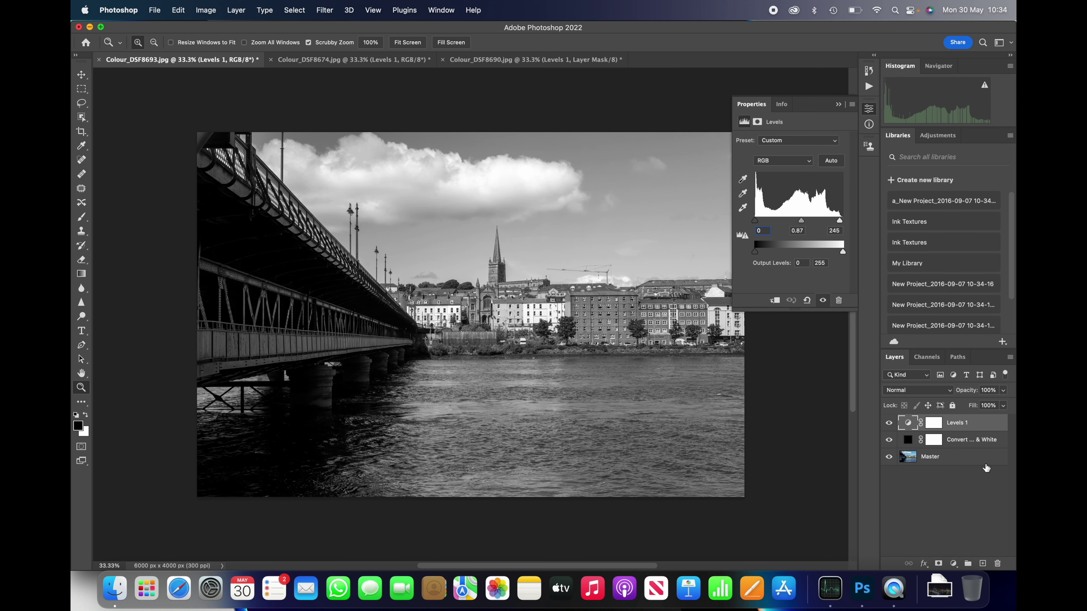
pyautogui.click(887, 440)
pyautogui.click(885, 425)
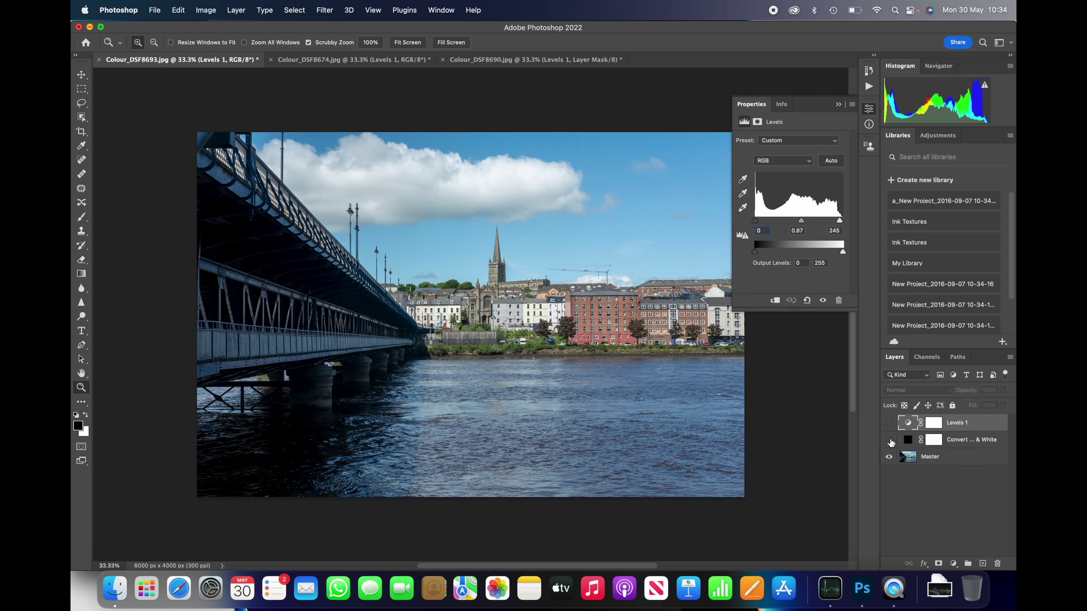
pyautogui.click(889, 440)
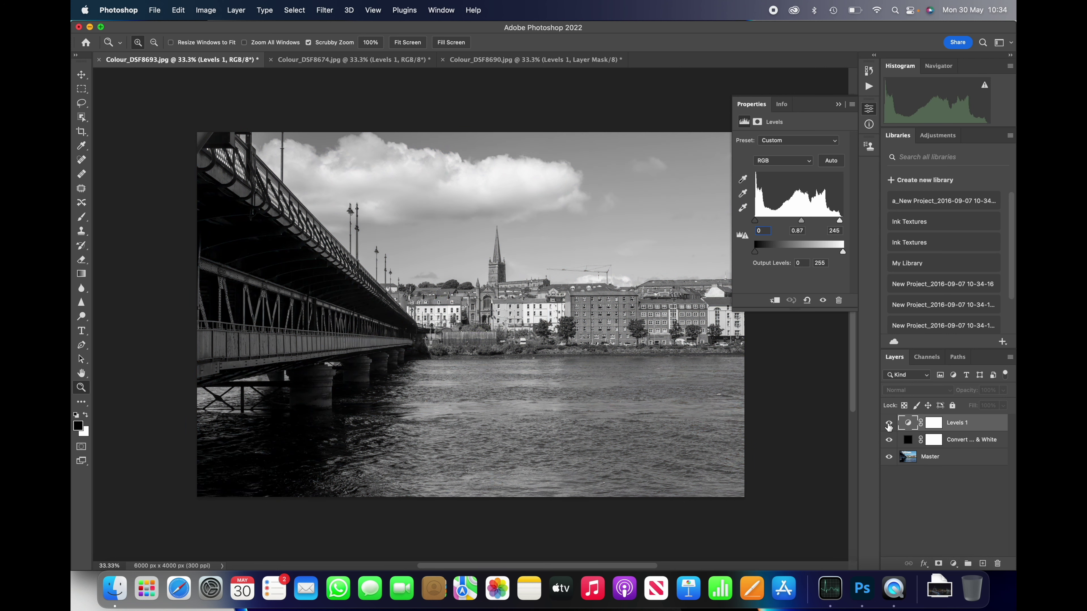
pyautogui.click(889, 424)
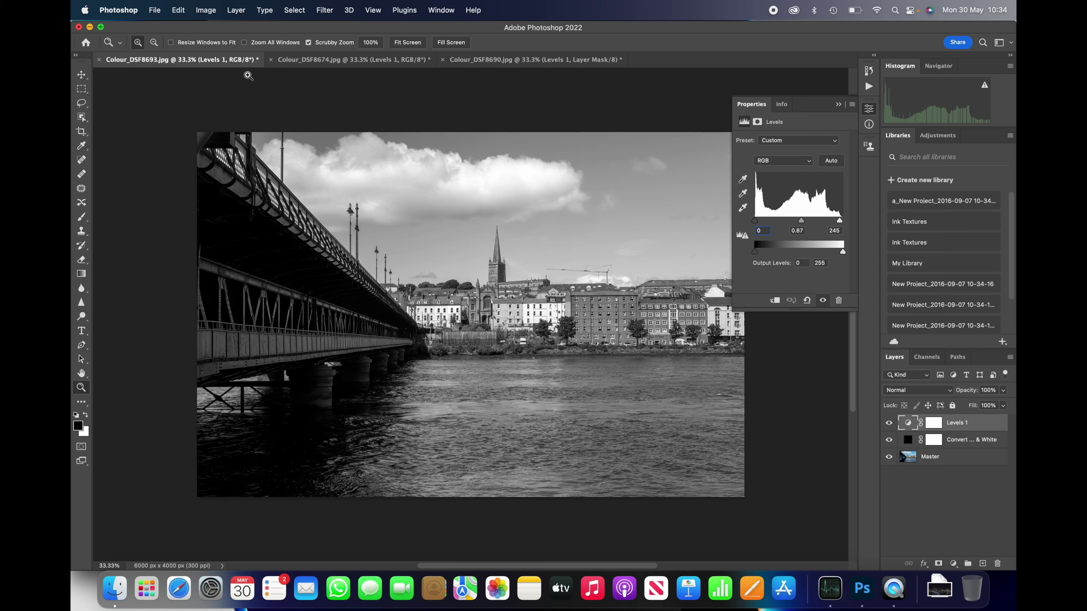
# Step: Flatten Colour_DSF8693.jpg and save it on the computer as BW_DSF8693.jpg, a JPEG with quality 12 (Maximum) and Baseline ("Standard") format
pyautogui.click(236, 9)
pyautogui.click(280, 418)
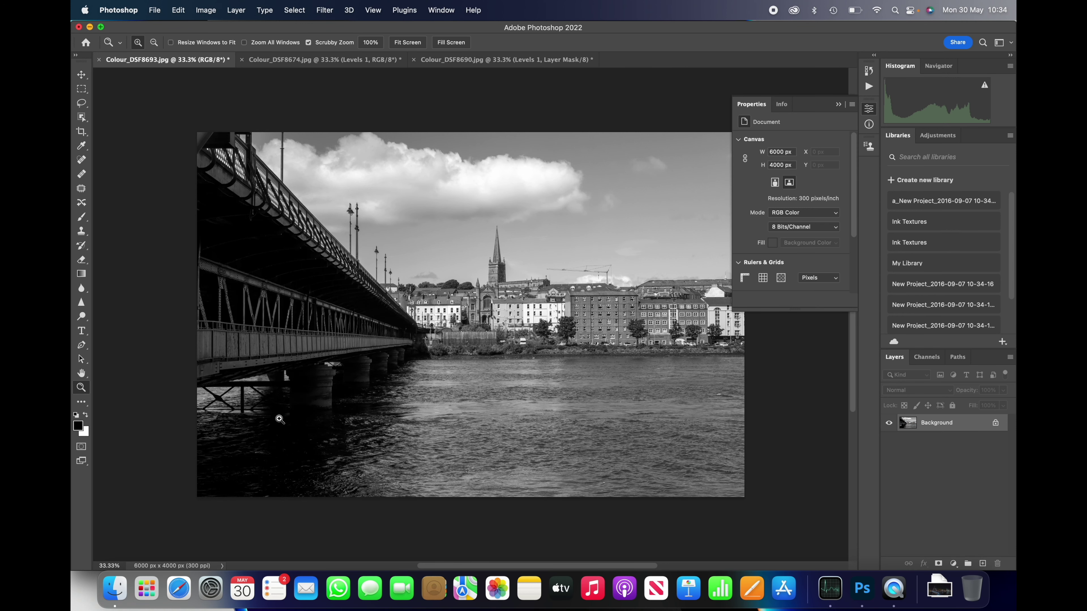
pyautogui.click(153, 10)
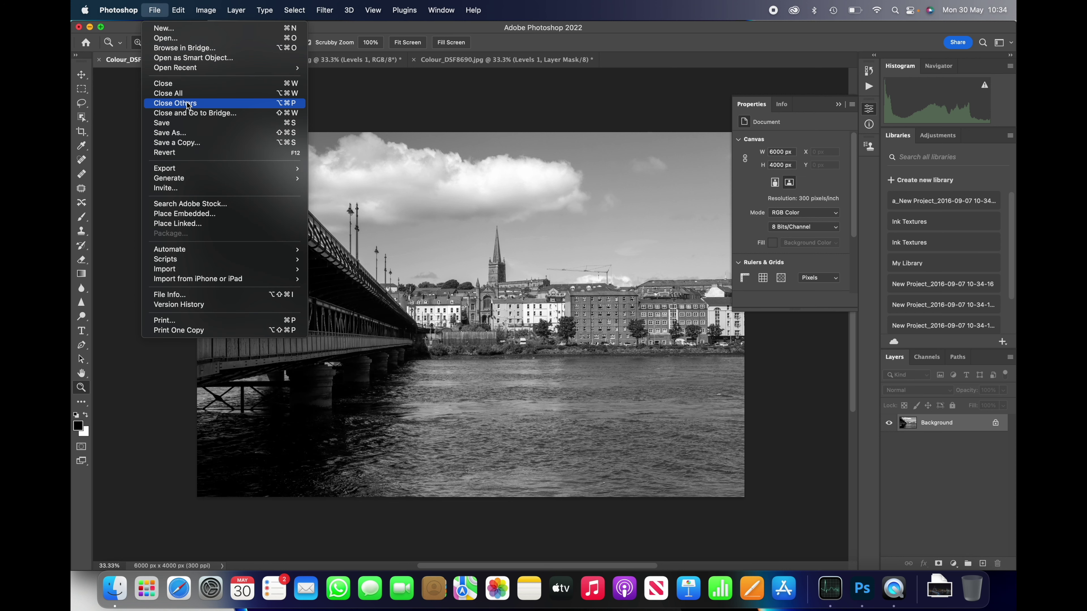
pyautogui.click(185, 132)
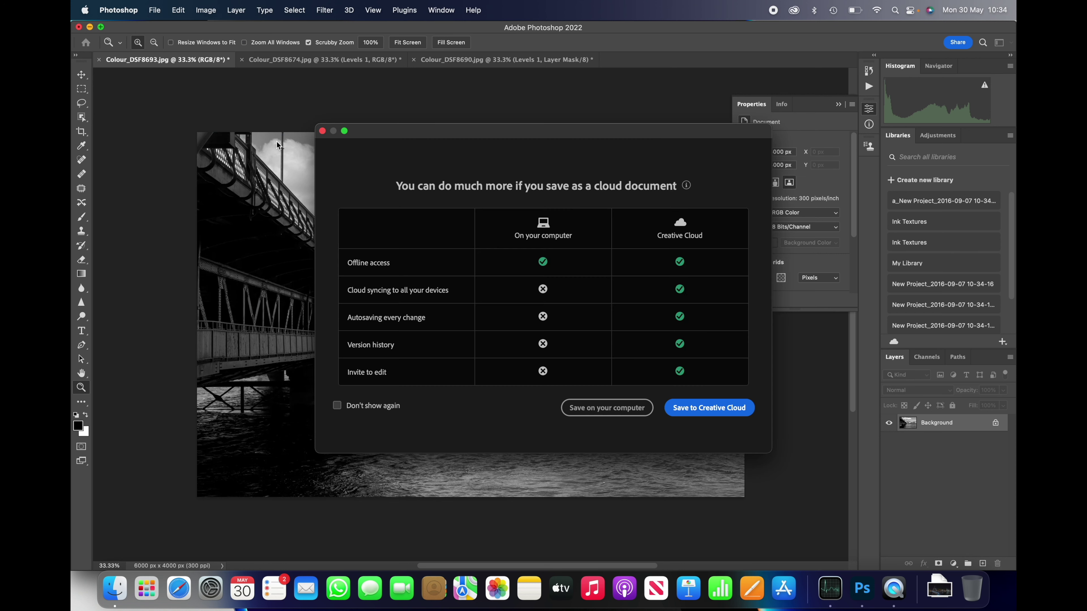
pyautogui.click(619, 409)
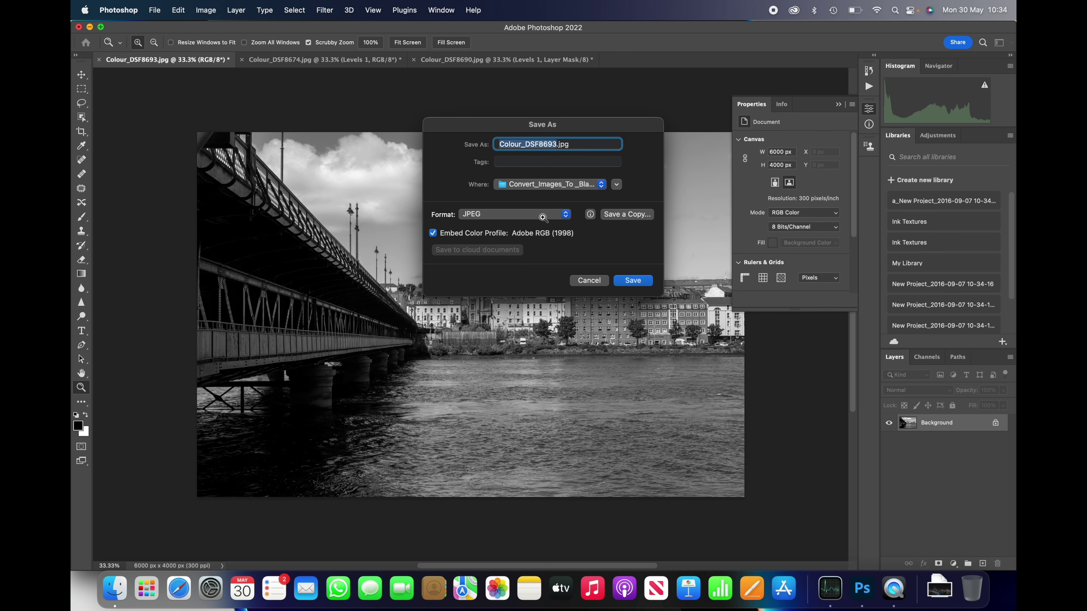
pyautogui.click(521, 144)
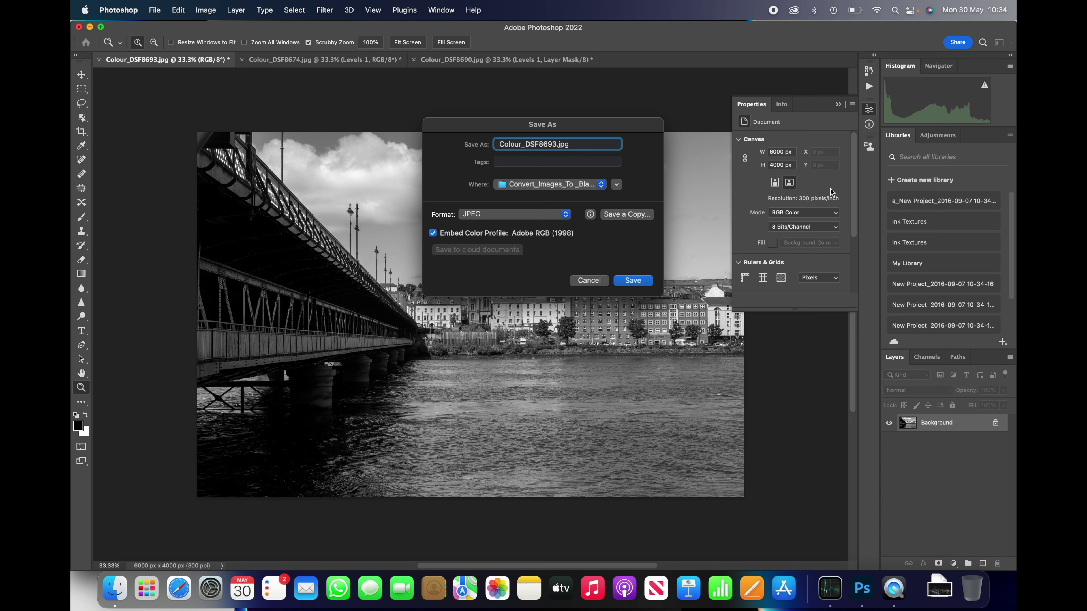
pyautogui.press('BackSpace')
pyautogui.press('BackSpace')
pyautogui.press('BackSpace')
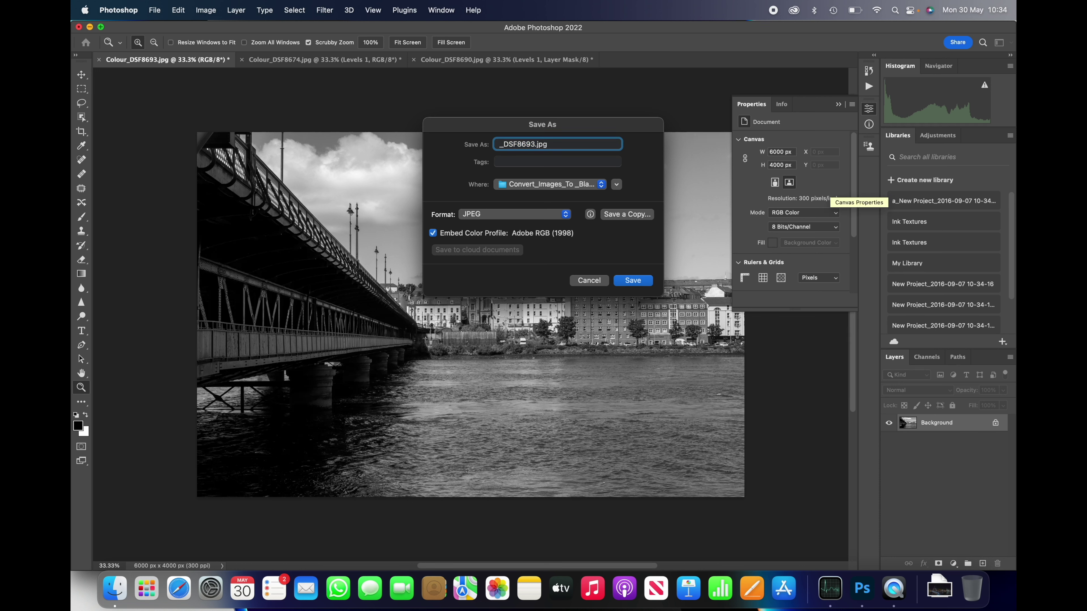
pyautogui.write('BW')
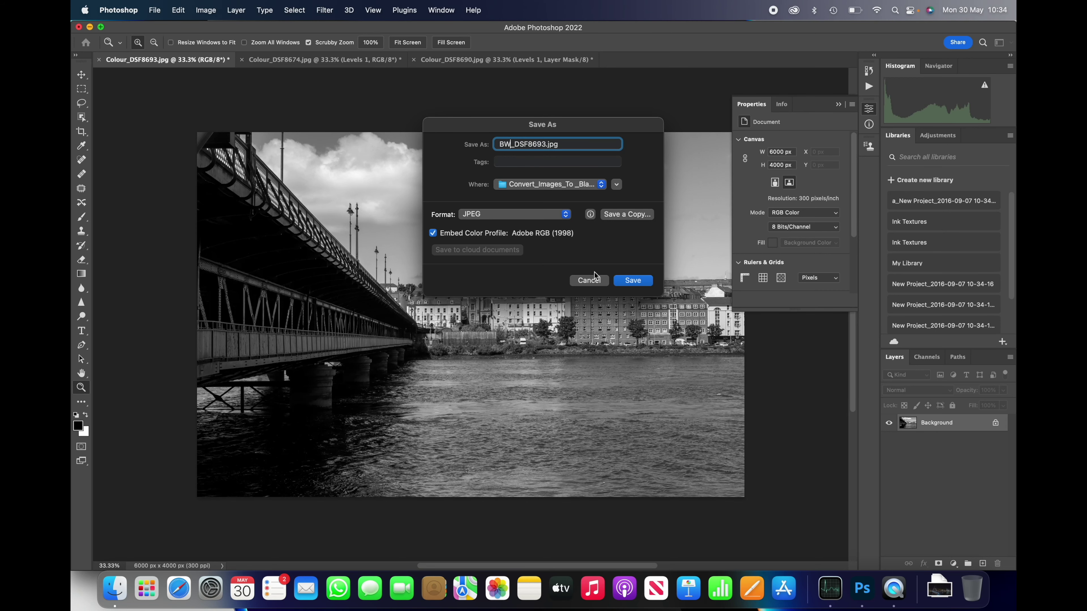
pyautogui.click(637, 285)
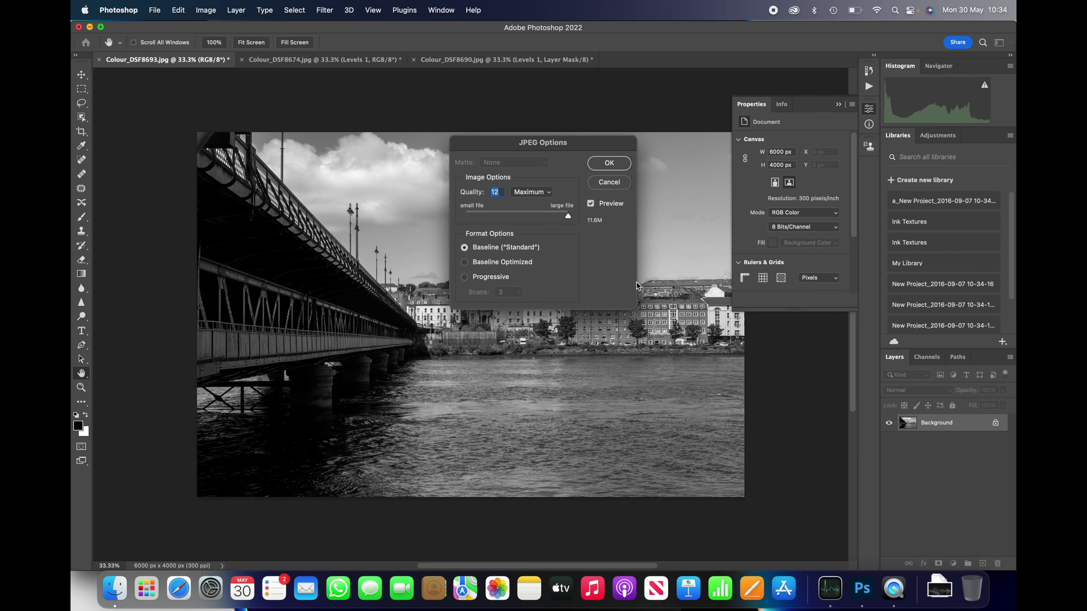
pyautogui.click(615, 166)
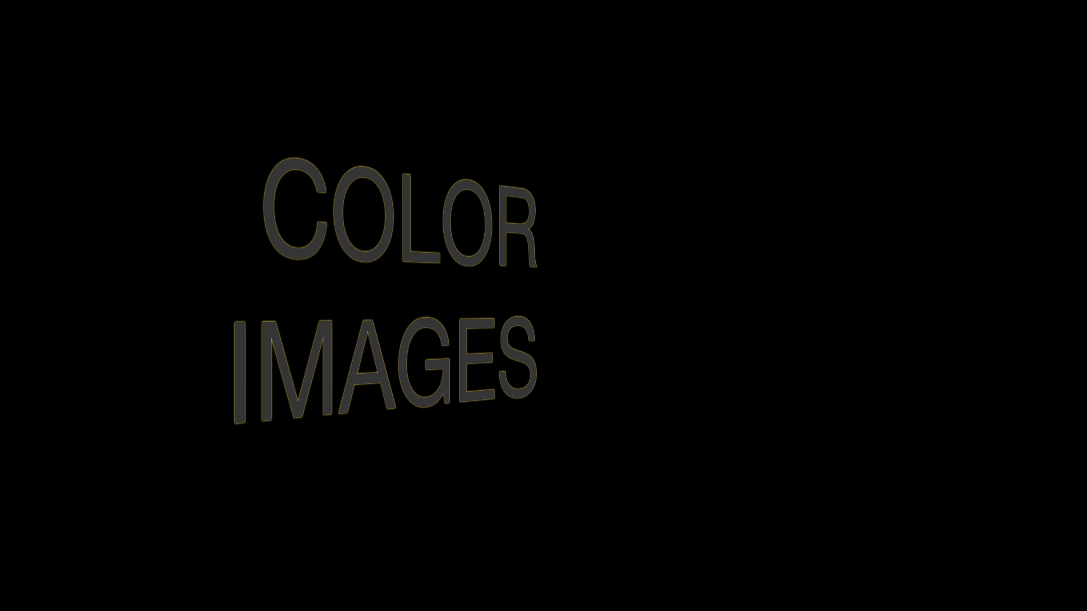